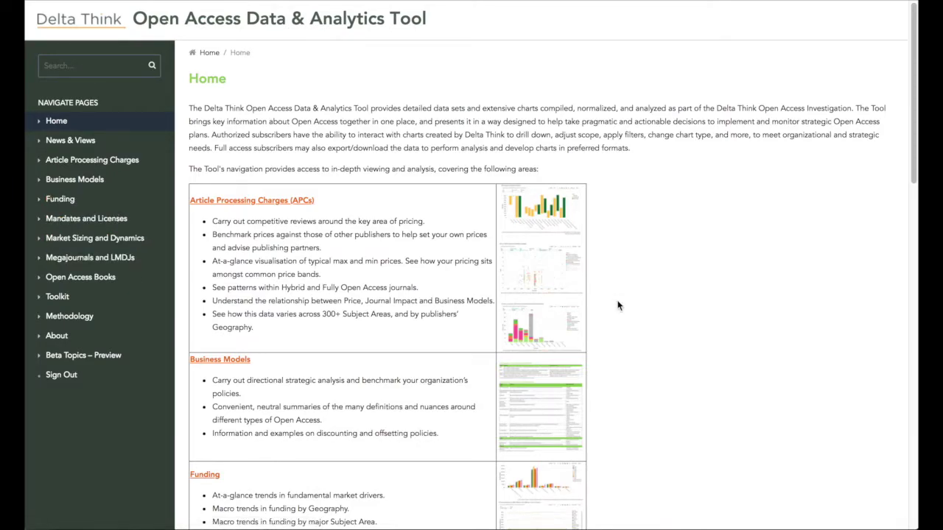
Step: Scroll the Home page through the area descriptions down to the Toolkit and Attachments sections
scroll(618, 305, down, 3)
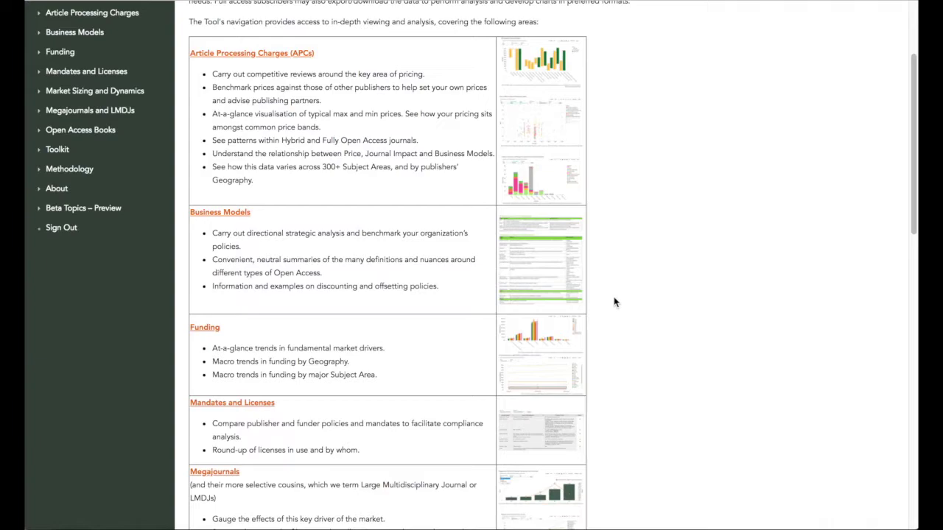
scroll(615, 302, down, 3)
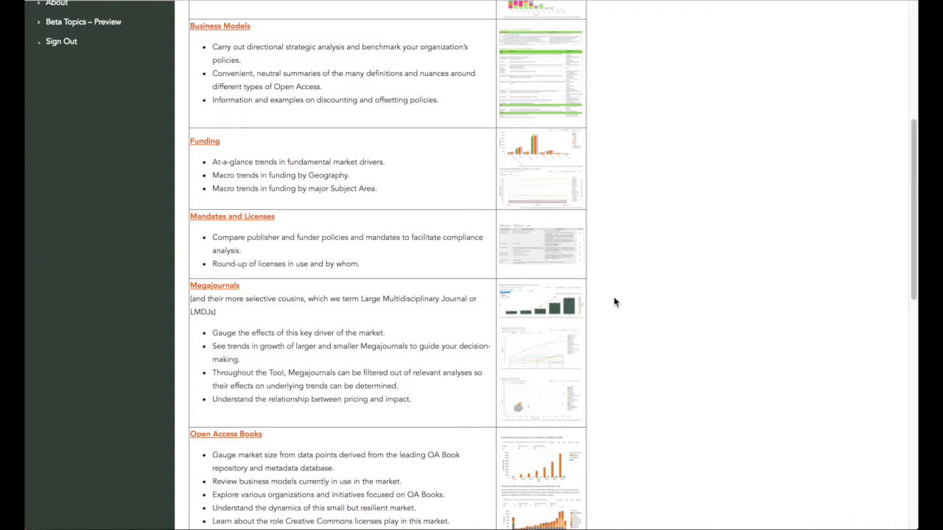
scroll(615, 301, down, 2)
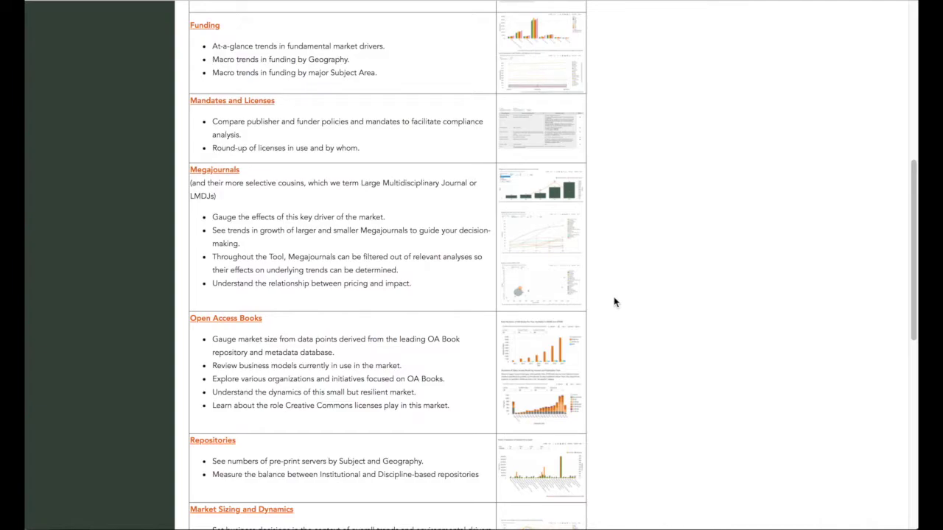
scroll(615, 301, down, 3)
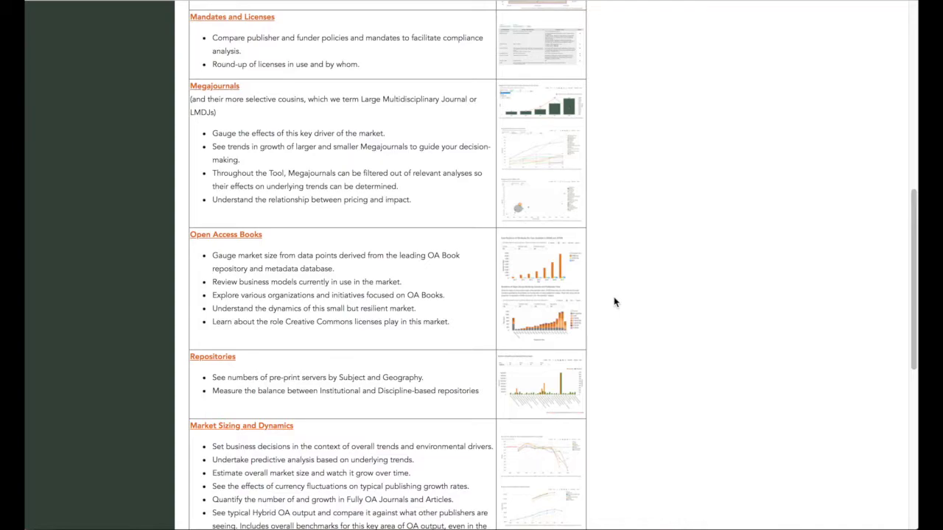
scroll(615, 302, down, 2)
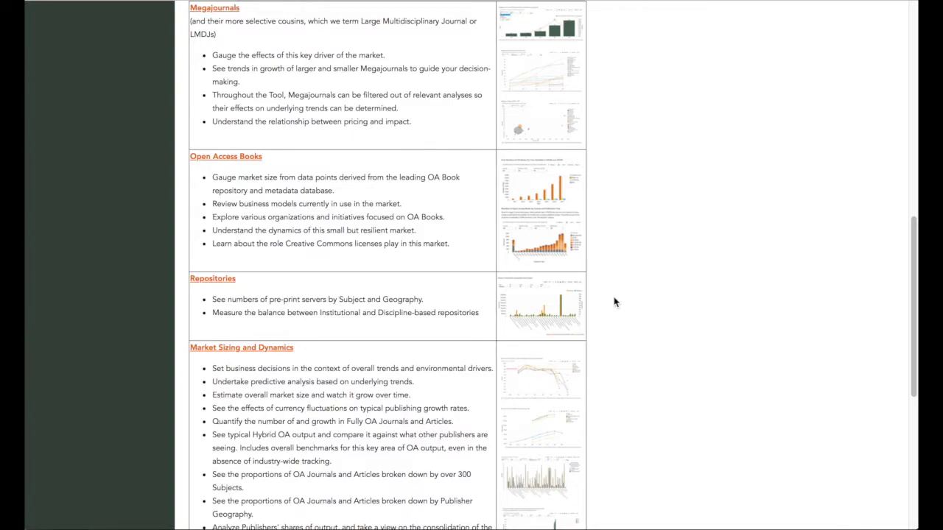
scroll(615, 302, down, 2)
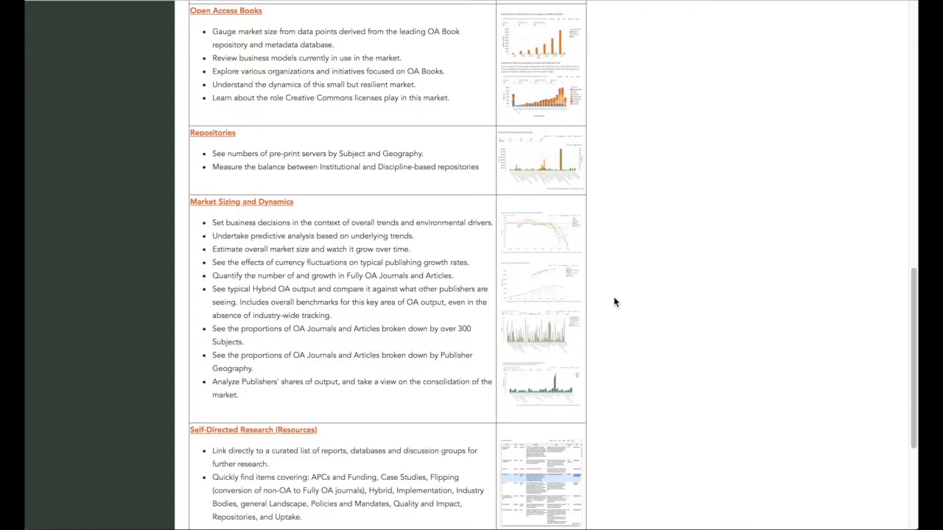
scroll(615, 302, down, 3)
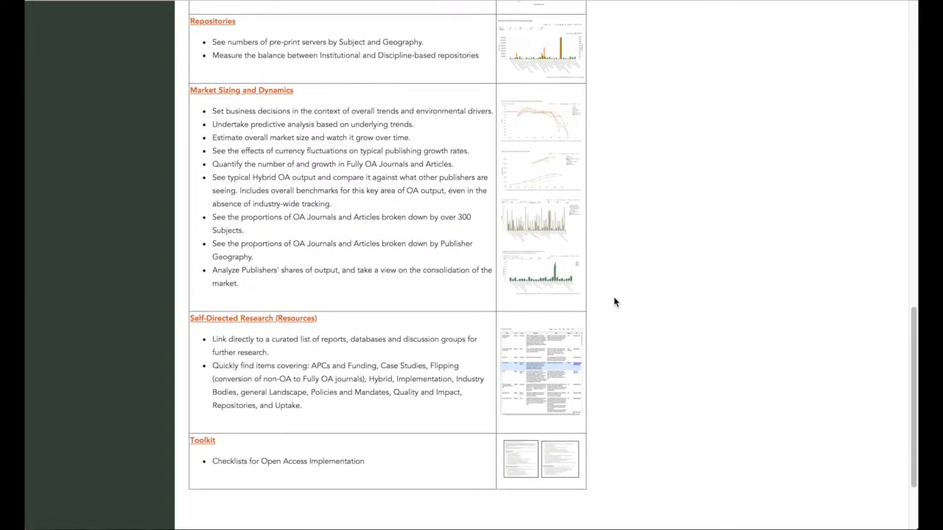
scroll(615, 302, down, 1)
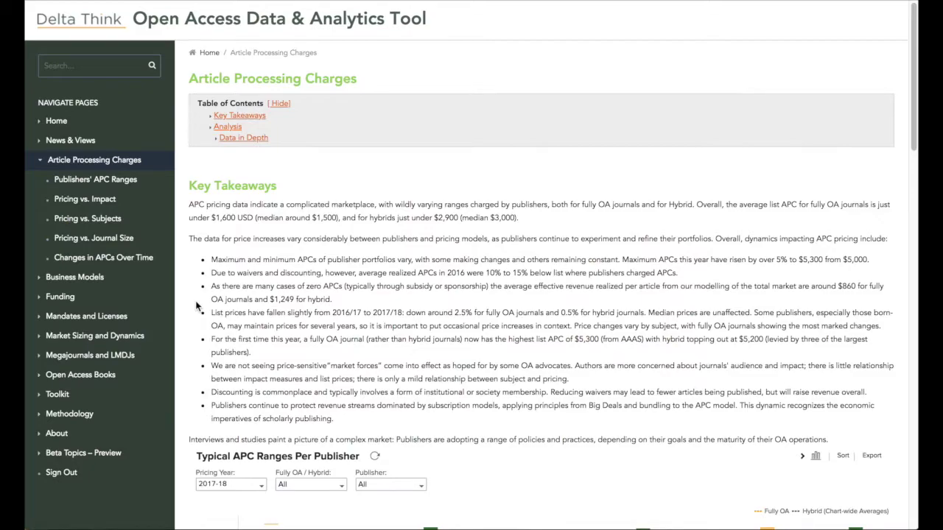
Step: Read the APC Key Takeaways and Analysis, then return to the Typical APC Ranges Per Publisher chart
scroll(195, 300, down, 3)
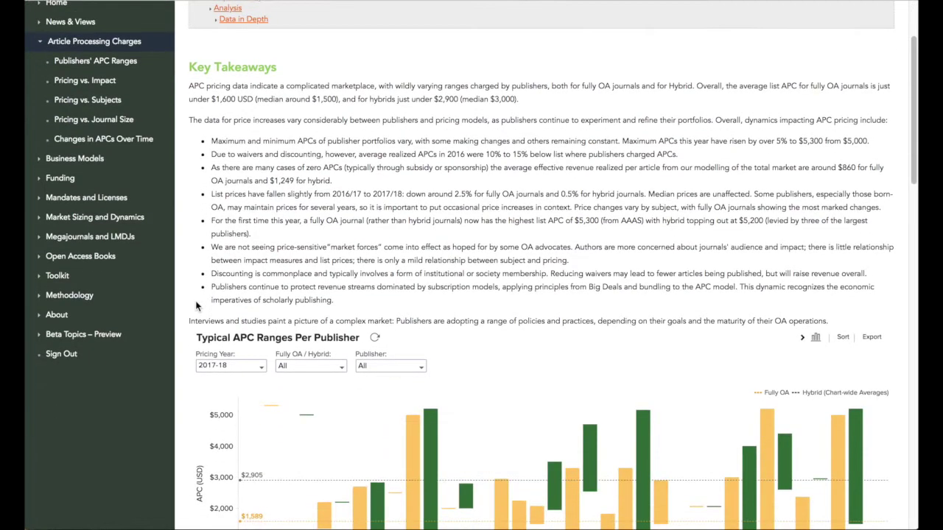
scroll(195, 302, down, 7)
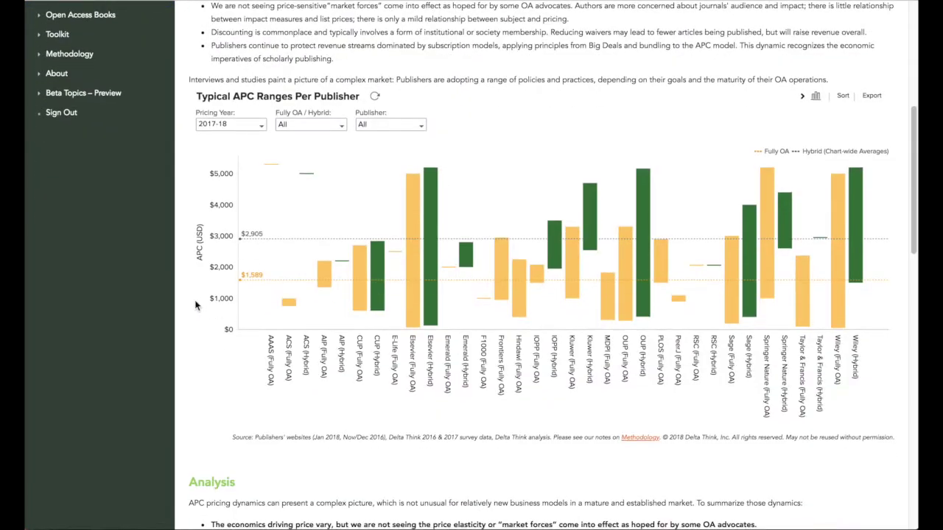
scroll(195, 302, down, 6)
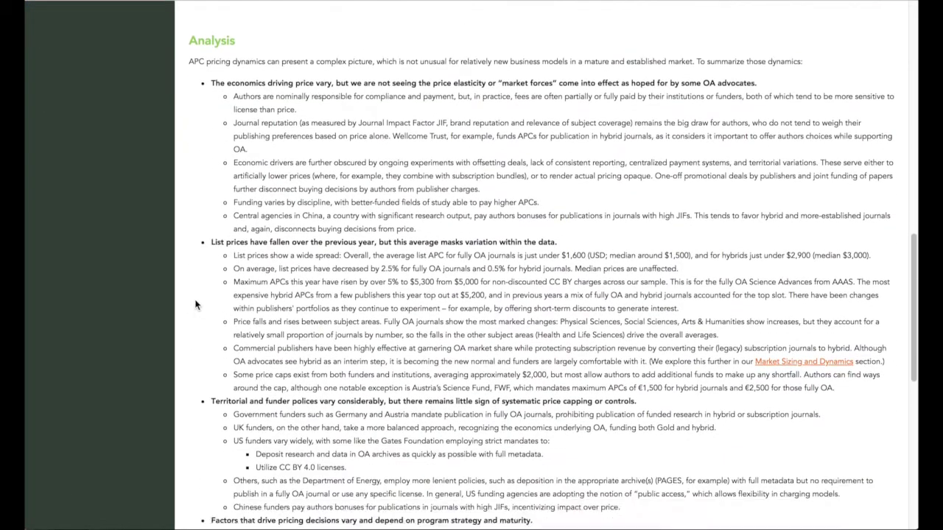
scroll(195, 304, up, 1)
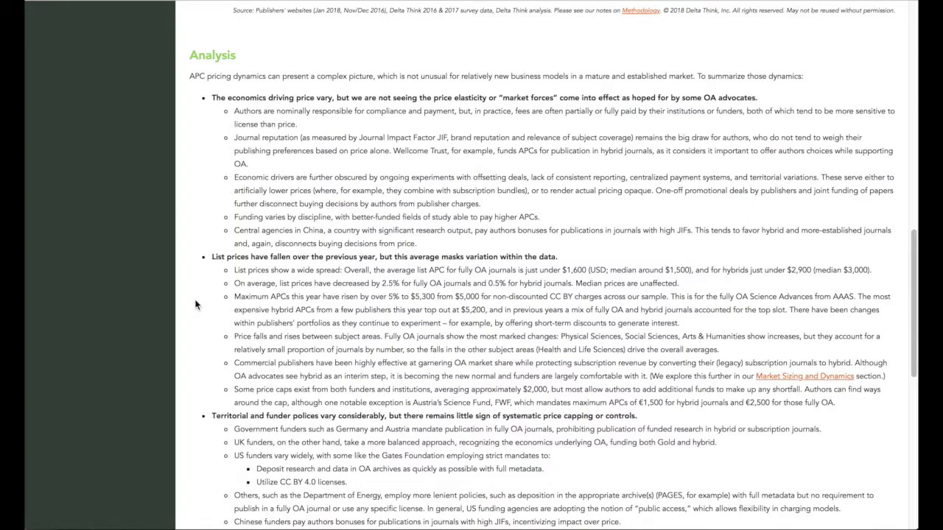
scroll(195, 305, up, 12)
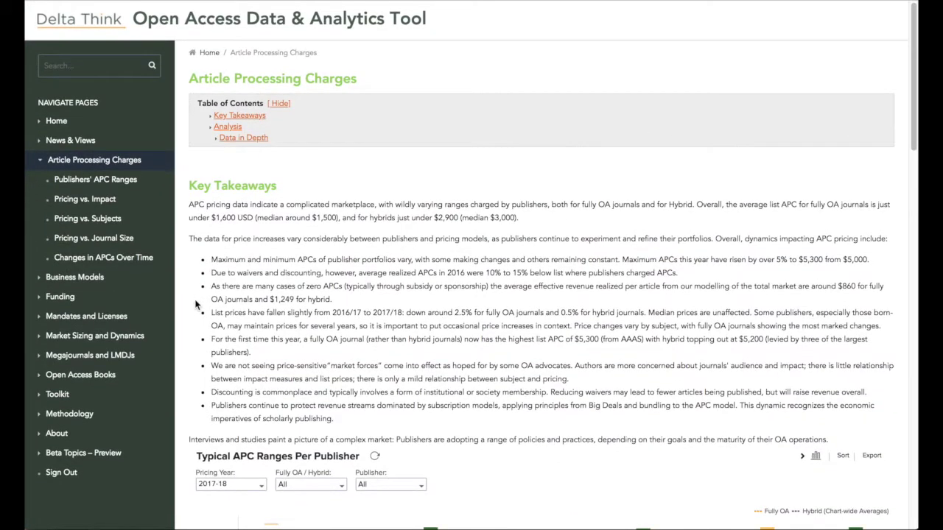
scroll(195, 304, down, 8)
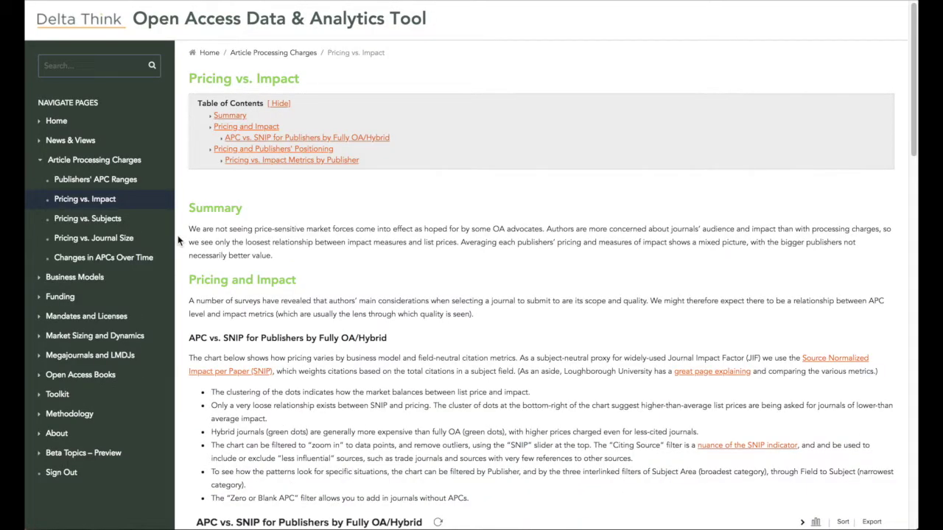
Step: Scroll the Pricing vs. Impact page down to the APC vs. SNIP for Publishers chart
scroll(179, 245, down, 5)
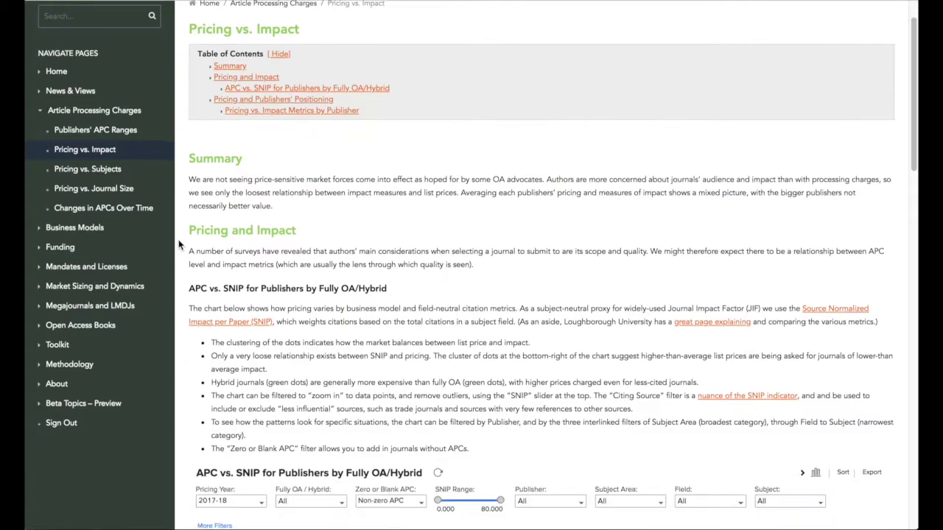
scroll(178, 244, down, 5)
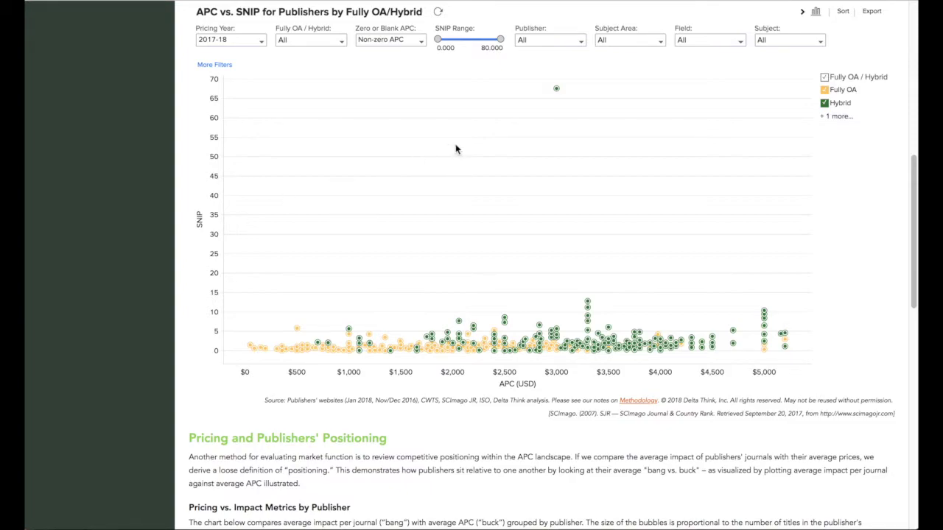
Step: Narrow the SNIP range to 0–39, highlight Fully OA then Hybrid journals, and open the Field list
mouse_move(558, 90)
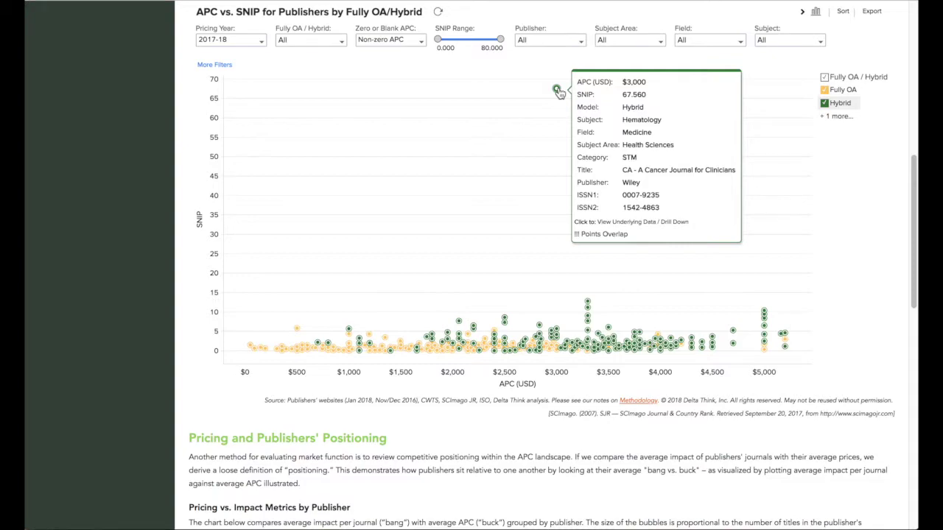
drag(500, 39, 475, 45)
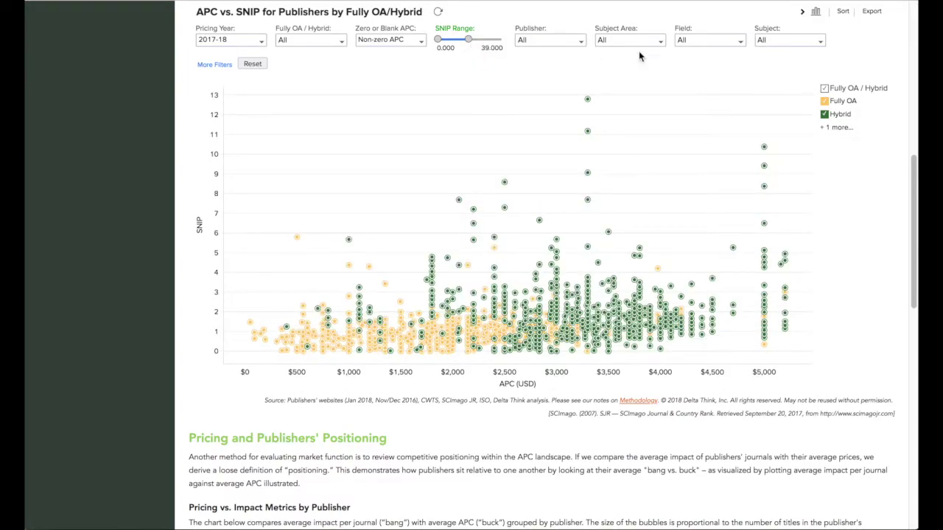
click(841, 101)
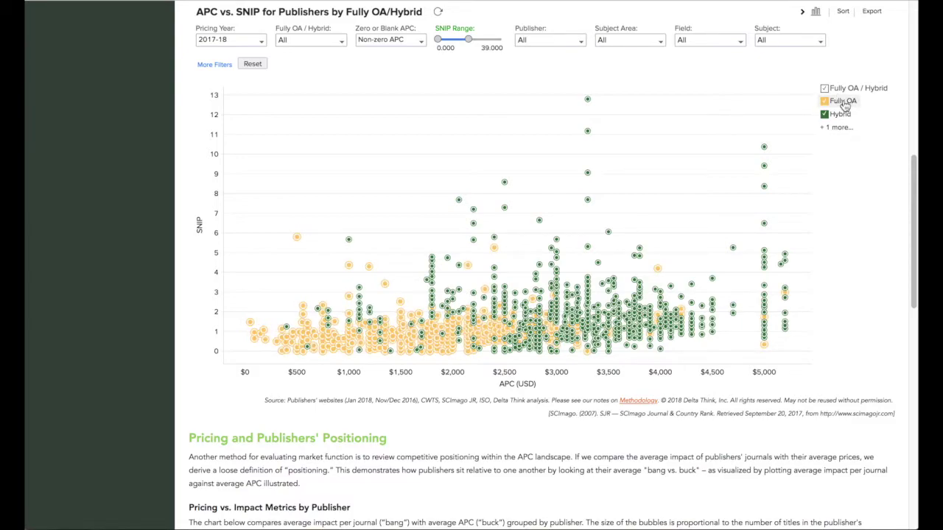
click(844, 116)
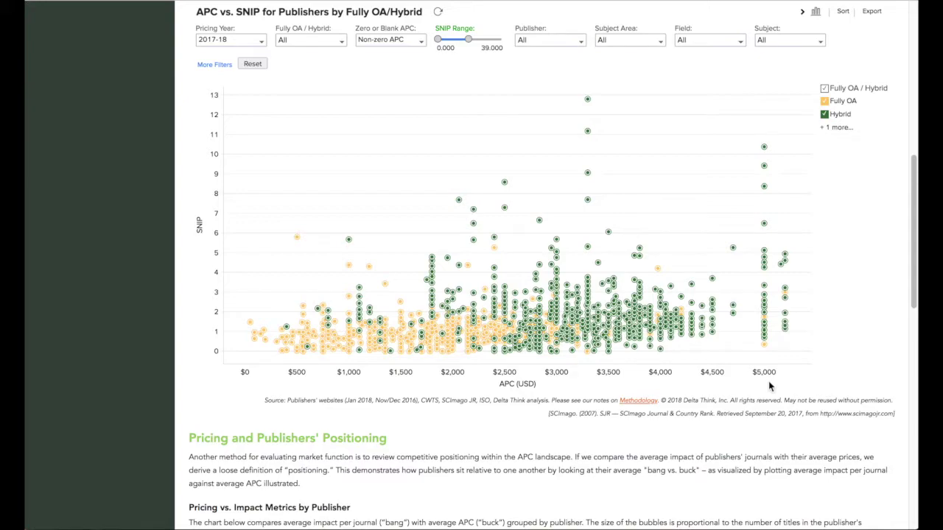
click(741, 42)
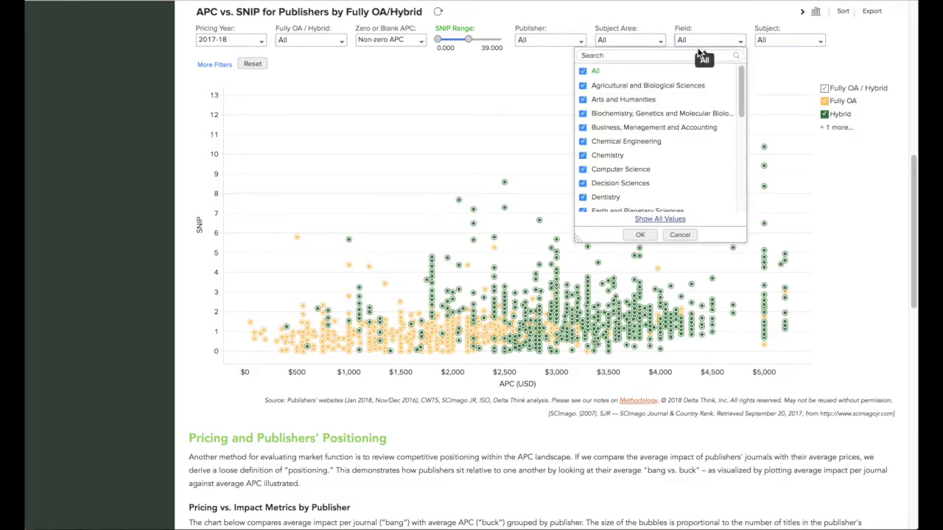
Step: Filter the APC vs. SNIP scatter to only Arts and Humanities and Social Sciences fields
click(584, 71)
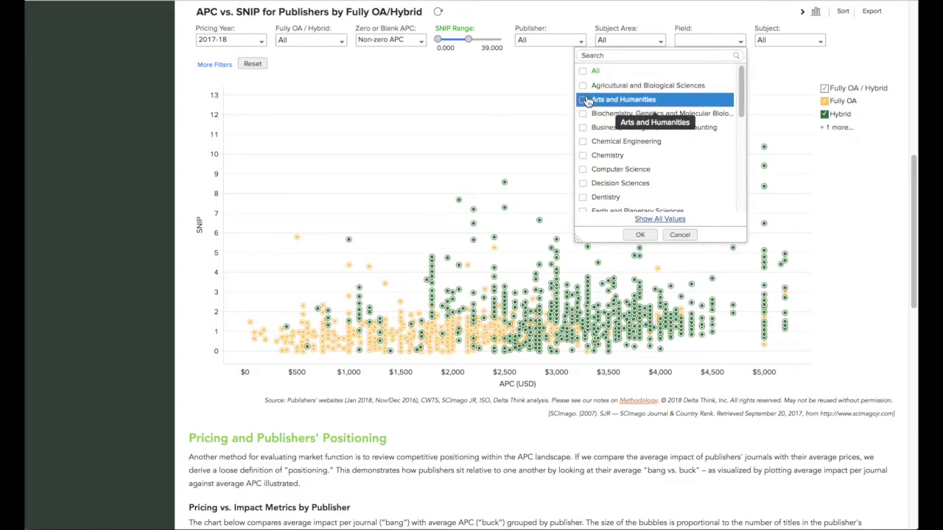
click(582, 99)
scroll(616, 136, down, 6)
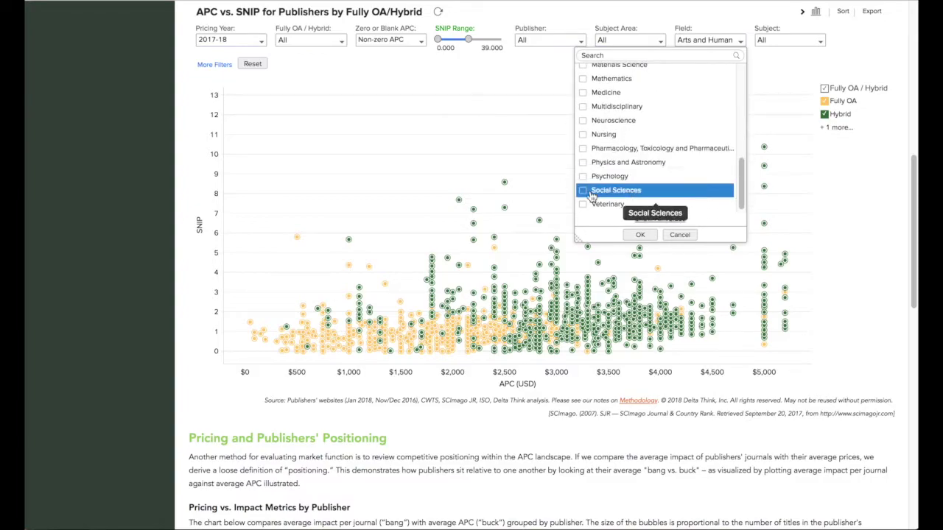
click(583, 191)
click(638, 235)
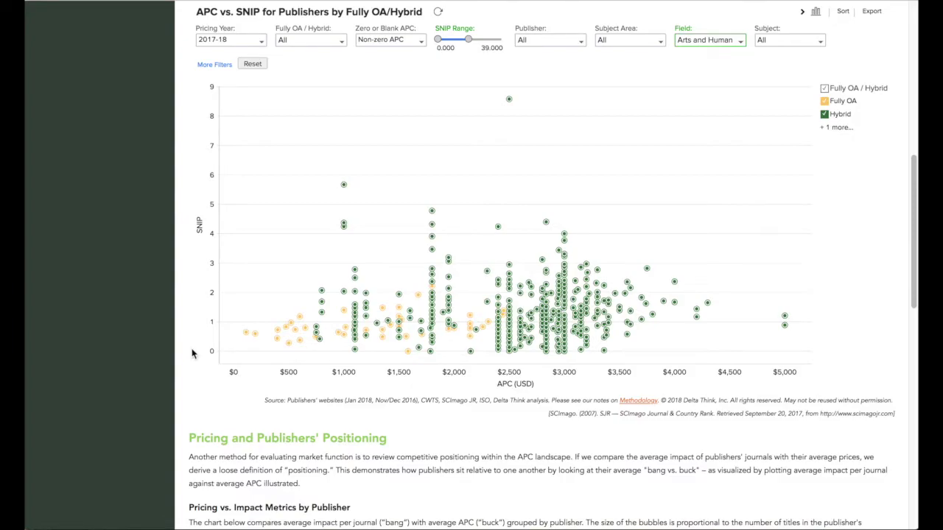
scroll(192, 354, down, 10)
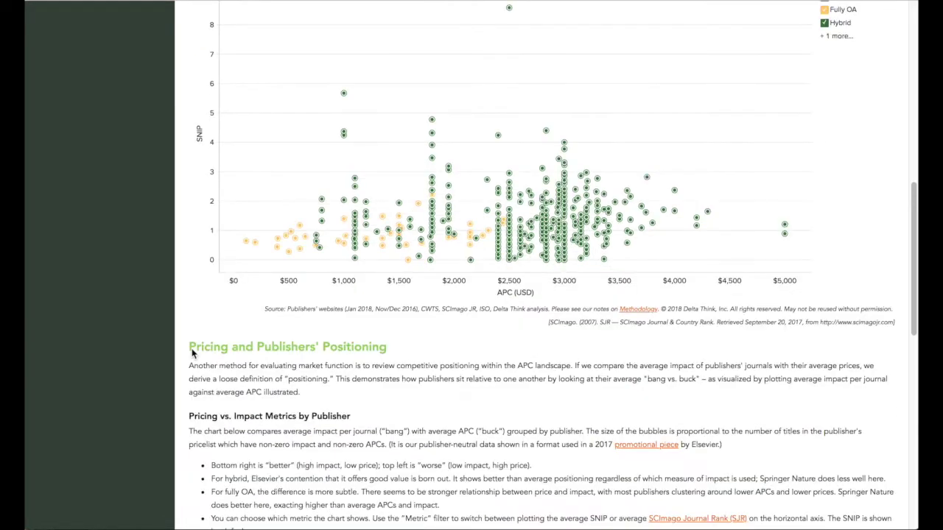
Step: Colour the bubble chart's bubbles by Publisher
scroll(192, 354, down, 1)
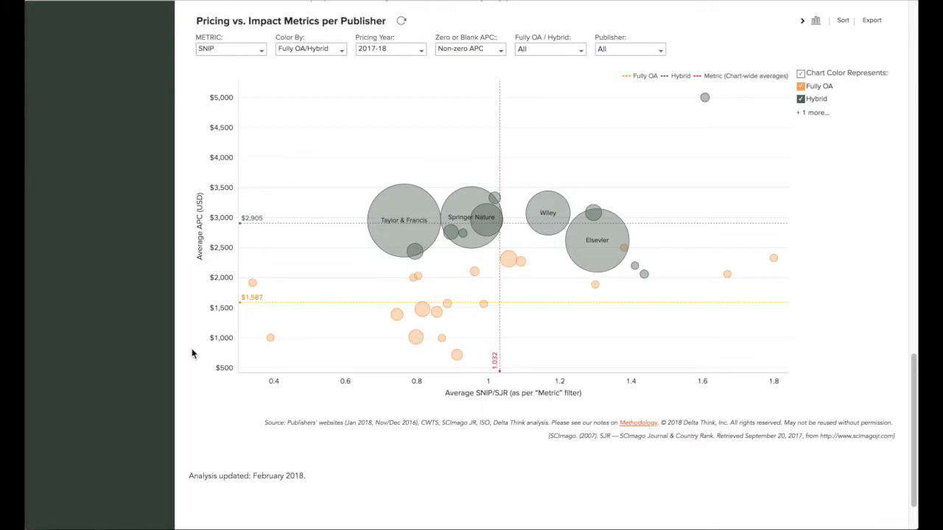
click(341, 49)
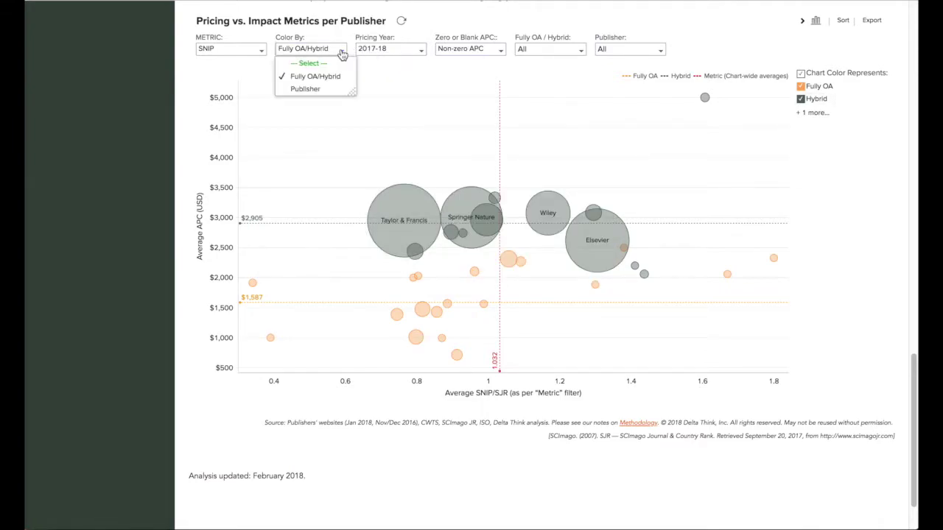
click(319, 76)
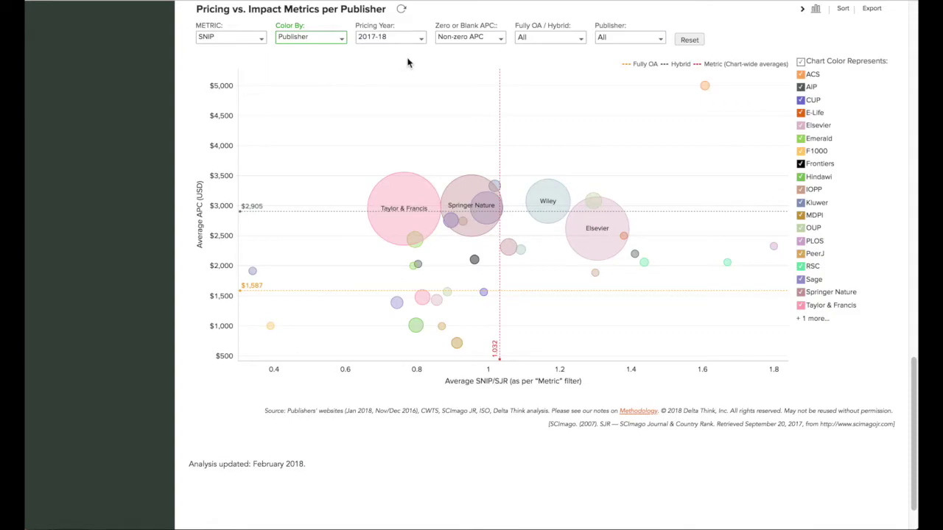
Step: Restrict the bubble chart to Fully OA journals, excluding Hybrid
click(582, 39)
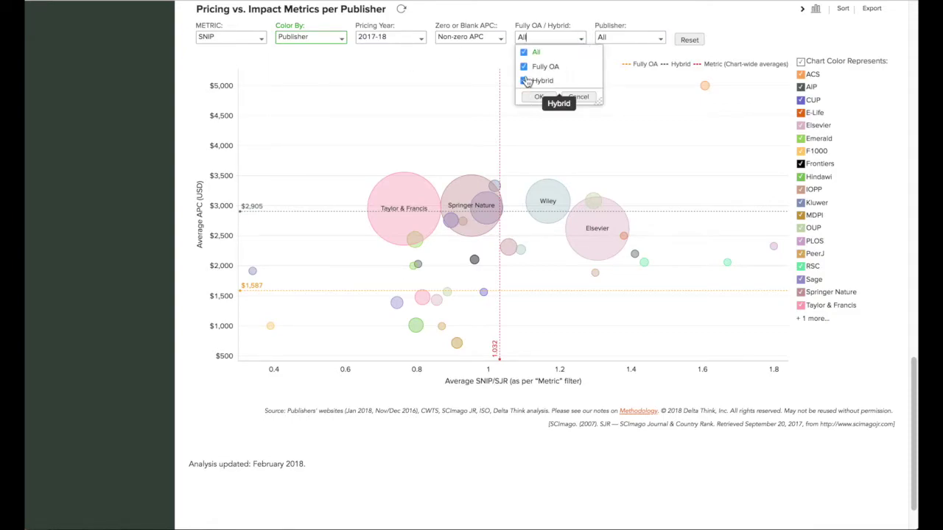
click(526, 81)
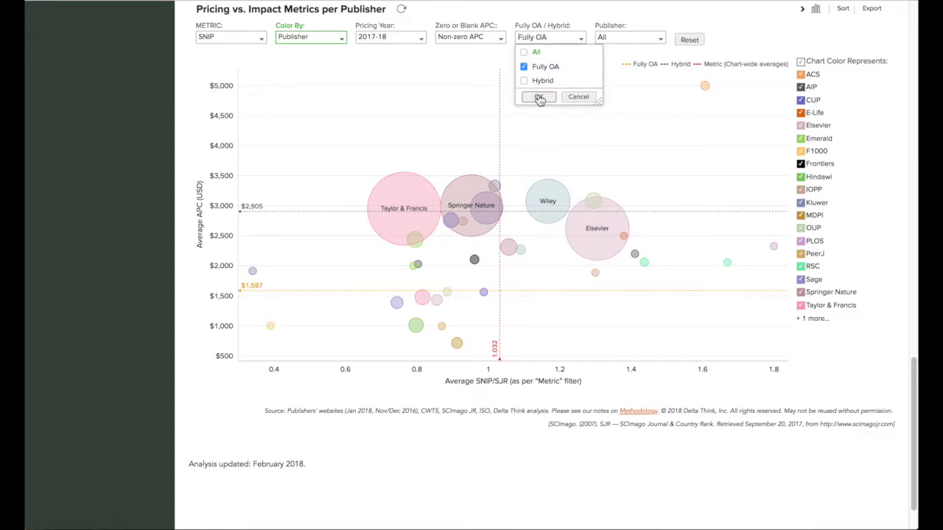
click(538, 97)
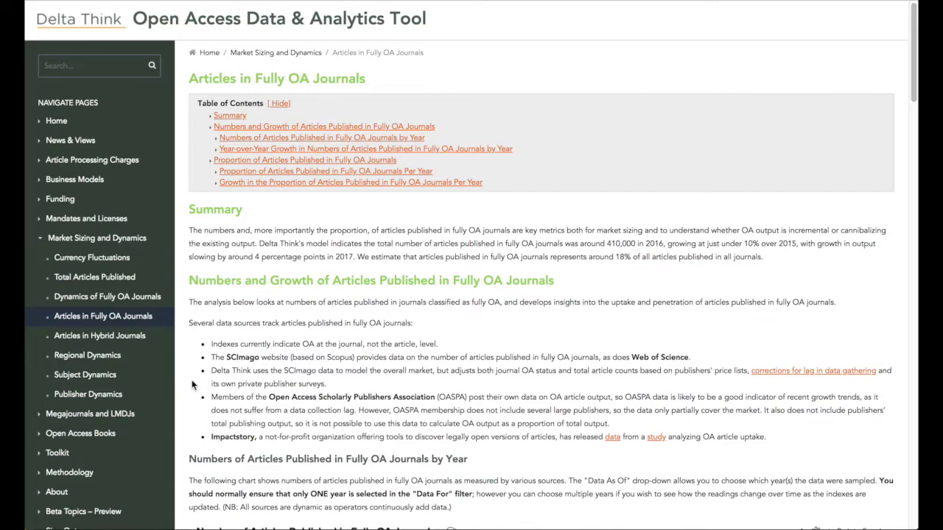
Step: Show the Delta Think line, topping 410,000 in 2016, on the Number of Articles Published chart
scroll(192, 384, down, 10)
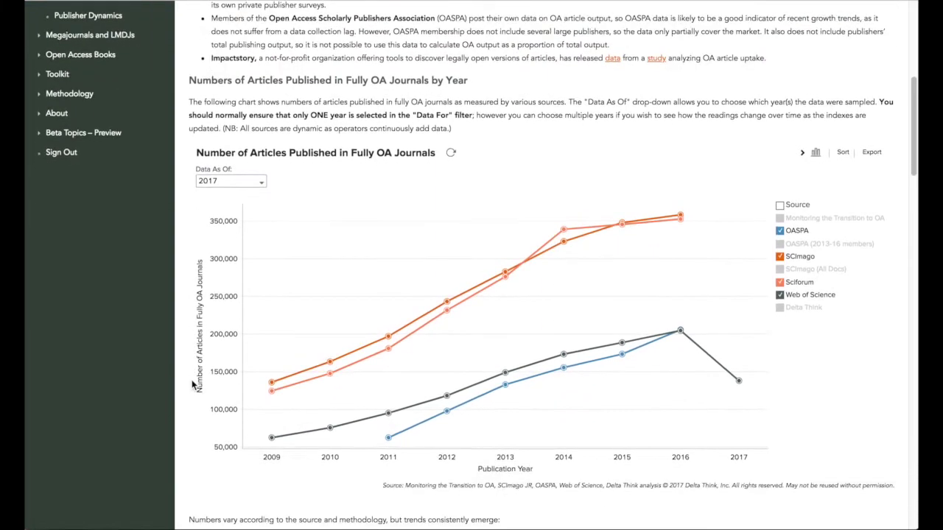
scroll(192, 384, down, 1)
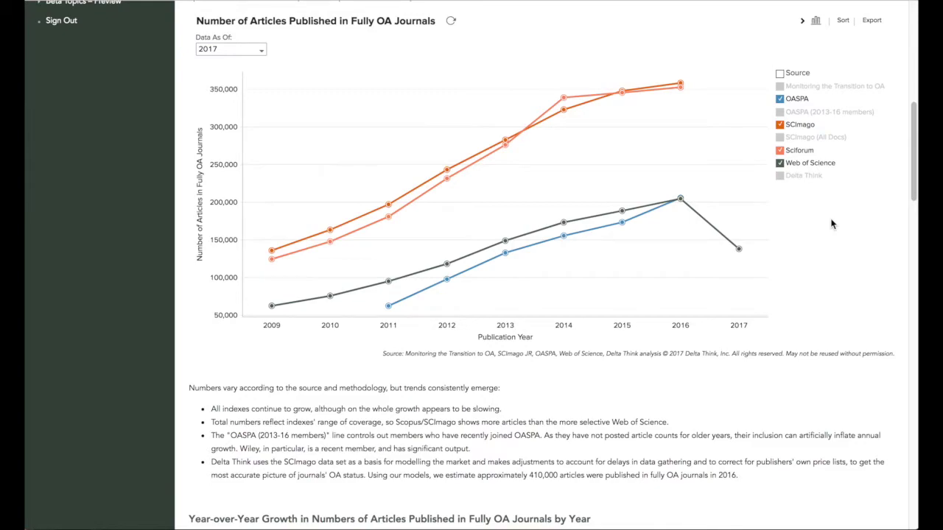
click(783, 178)
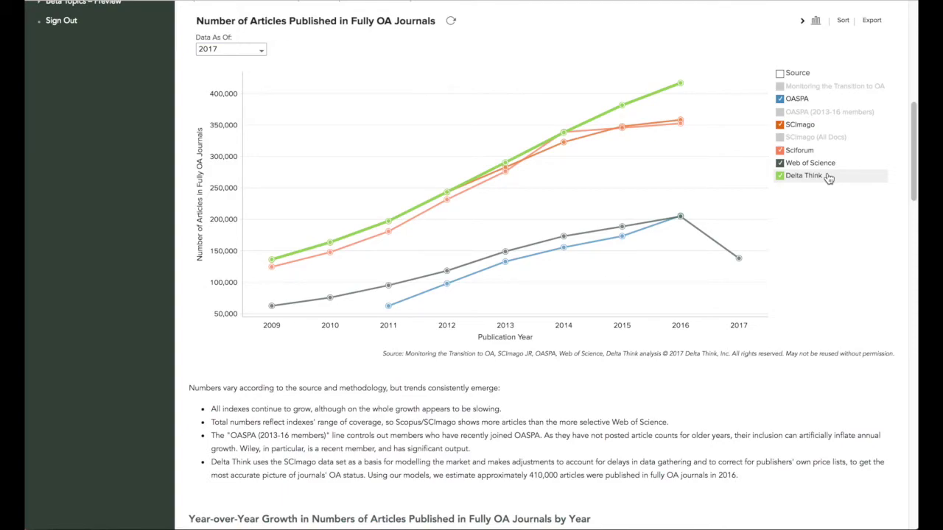
Step: Scroll down to the 2015 Proportion of Articles in Fully OA Journals by Field chart
scroll(186, 453, down, 10)
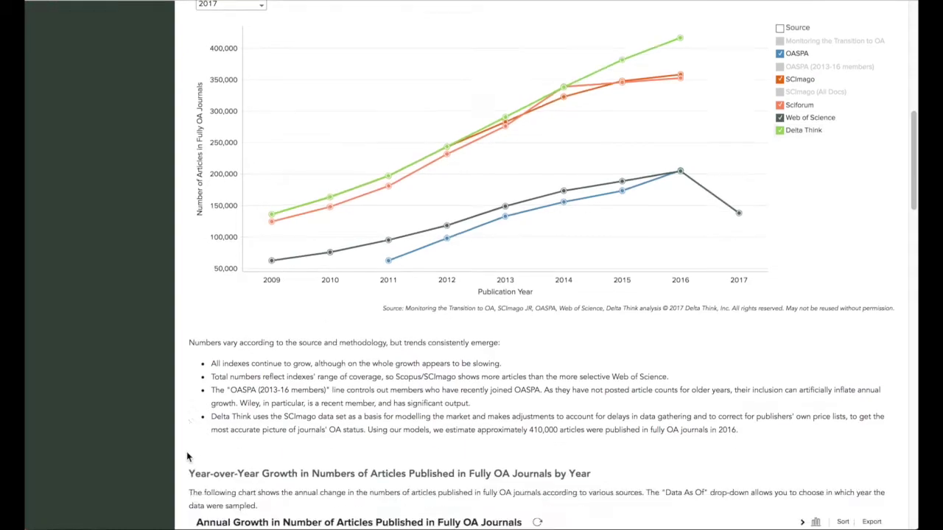
scroll(186, 456, down, 2)
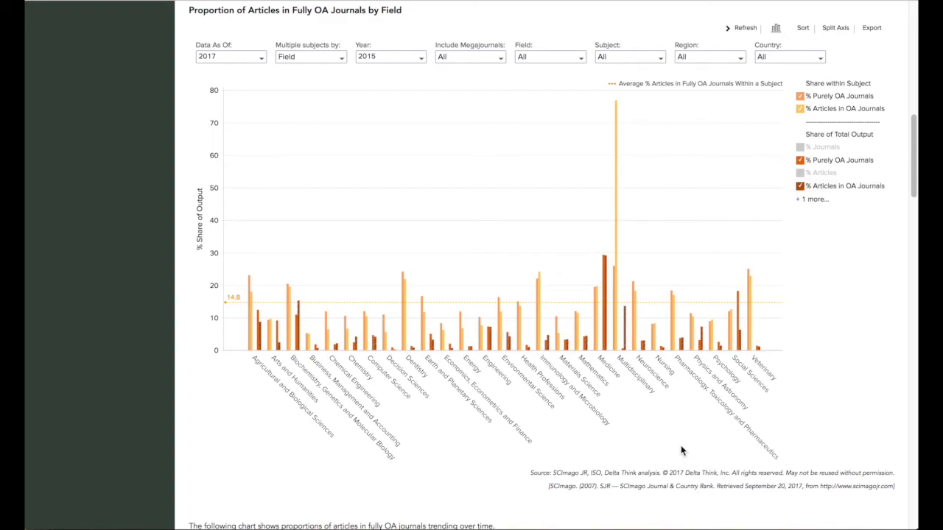
Step: Drill the Medicine bar down to Subject level, then clear the Medicine drill-down
click(608, 368)
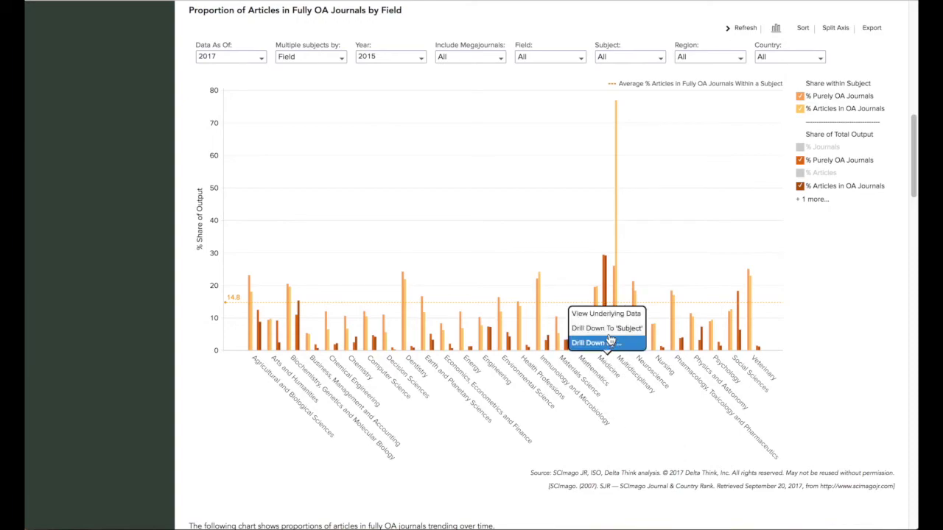
click(608, 333)
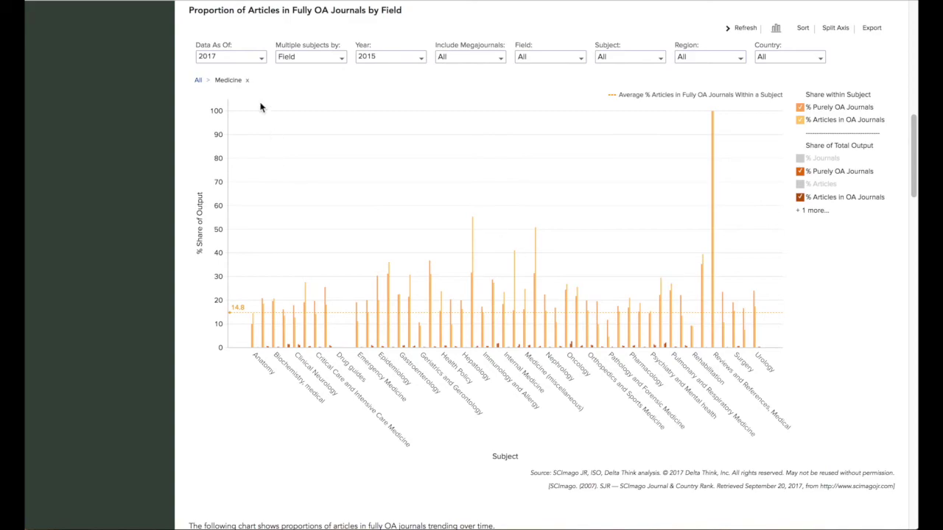
click(248, 80)
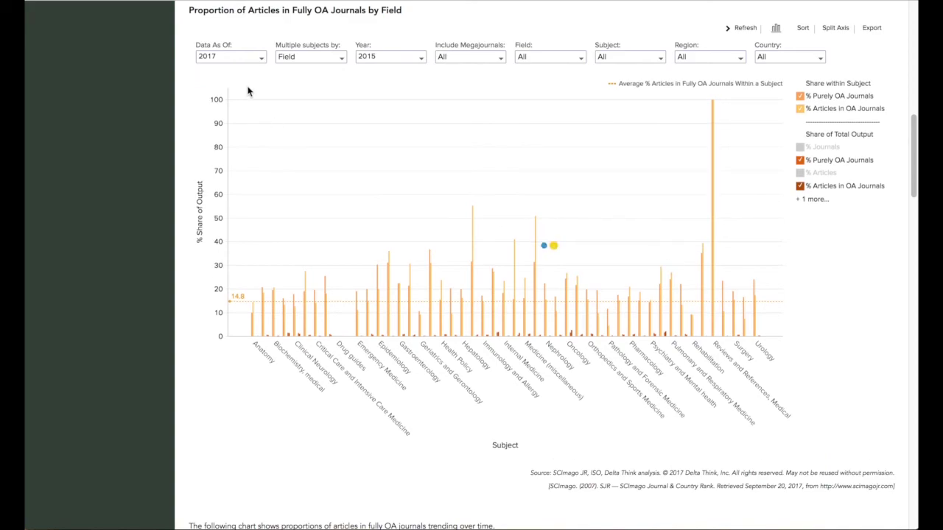